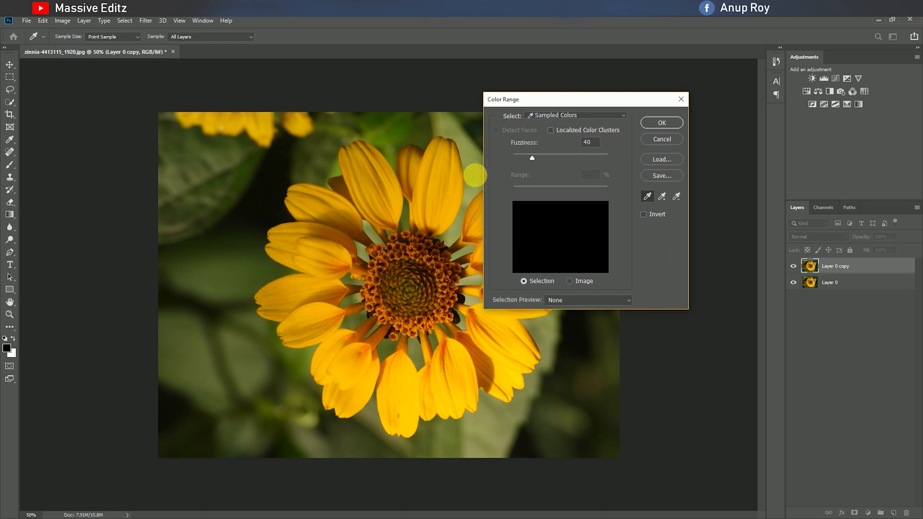
Select the green background with Color Range by sampling the dark leaf at upper left, with Fuzziness 114
left_click(239, 188)
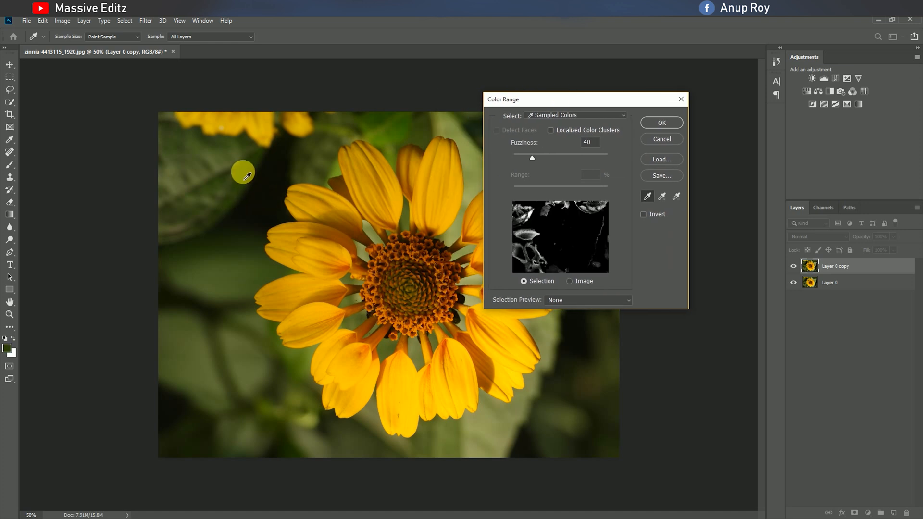
left_click_drag(533, 158, 566, 158)
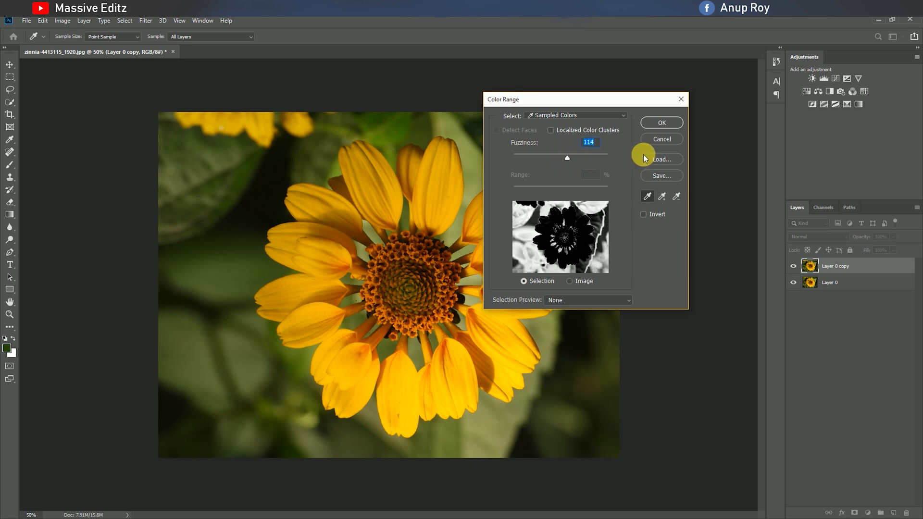
left_click(655, 122)
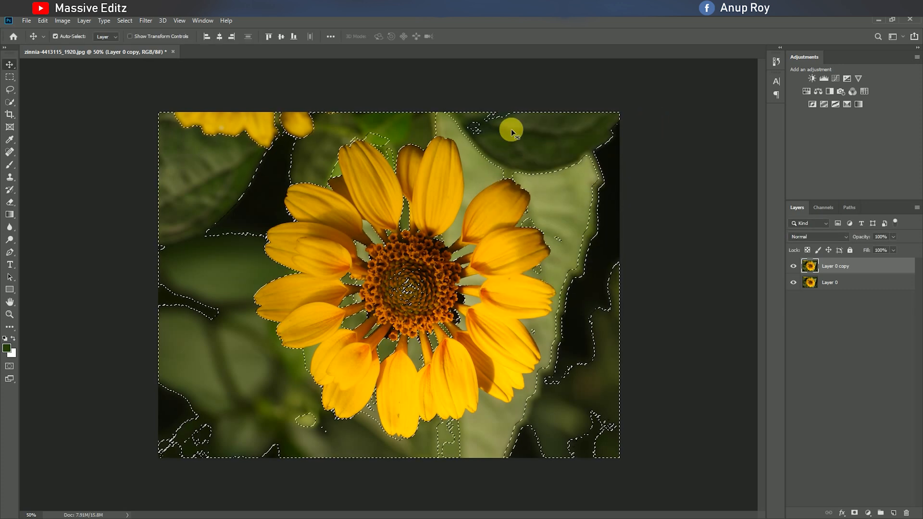
Add the unselected dark background areas around the flower to the selection with the Quick Selection tool
left_click(10, 107)
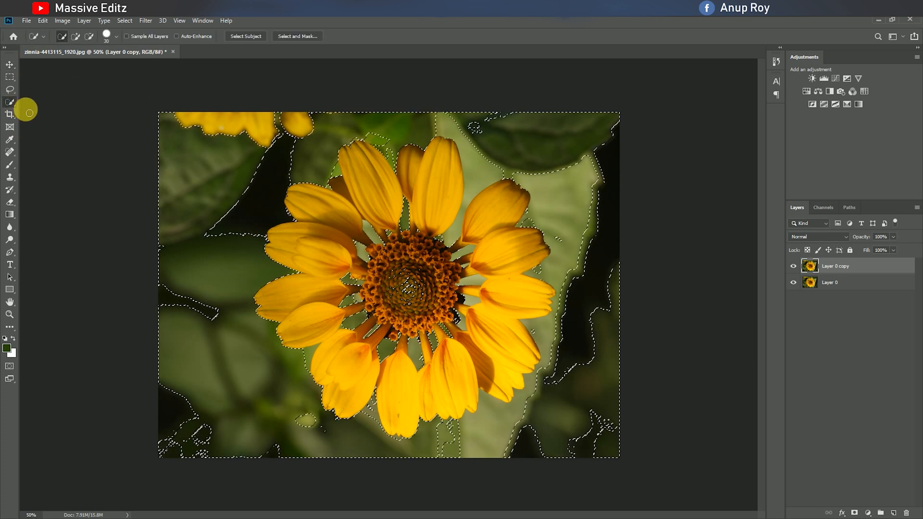
mouse_move(148, 186)
left_mouse_down()
mouse_move(178, 238)
mouse_move(193, 240)
mouse_move(160, 353)
left_mouse_up()
mouse_move(179, 388)
left_mouse_down()
mouse_move(229, 206)
mouse_move(181, 214)
left_mouse_up()
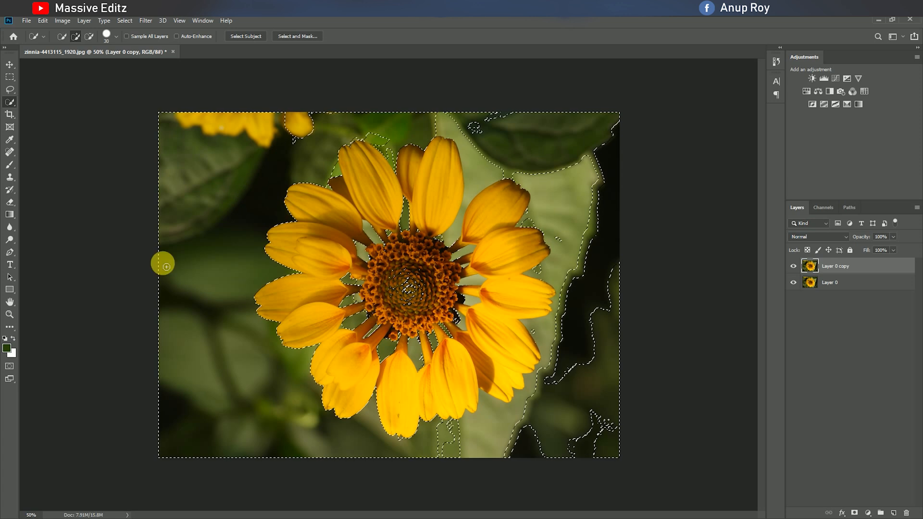
mouse_move(575, 466)
left_mouse_down()
mouse_move(460, 458)
mouse_move(576, 427)
left_mouse_up()
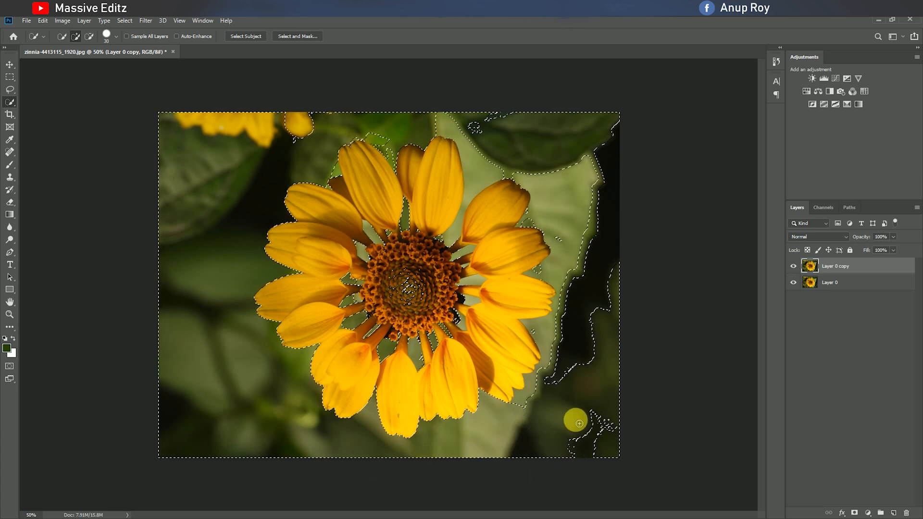
left_click_drag(616, 268, 610, 124)
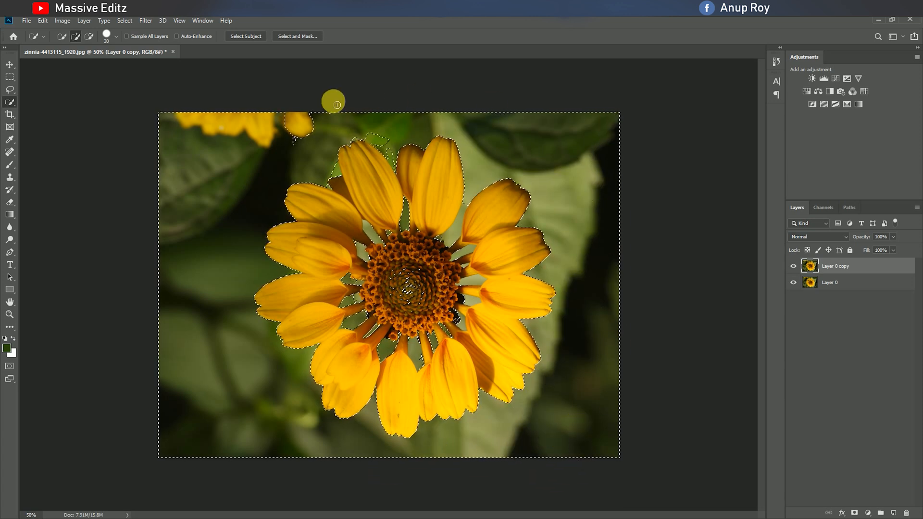
mouse_move(296, 147)
left_mouse_down()
mouse_move(319, 161)
mouse_move(365, 129)
mouse_move(375, 139)
left_mouse_up()
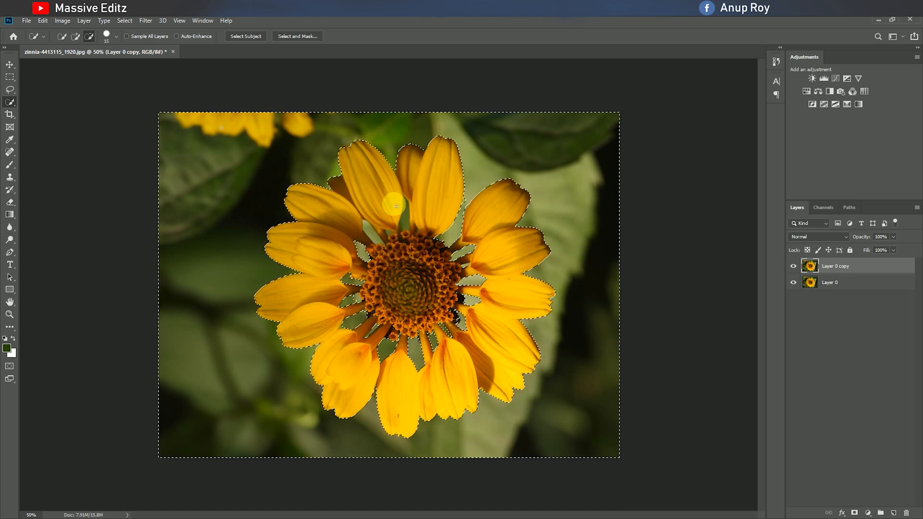
Refine the selection in the gaps between the petals, adding background and subtracting flower areas, and return to the Move tool
left_click(76, 36)
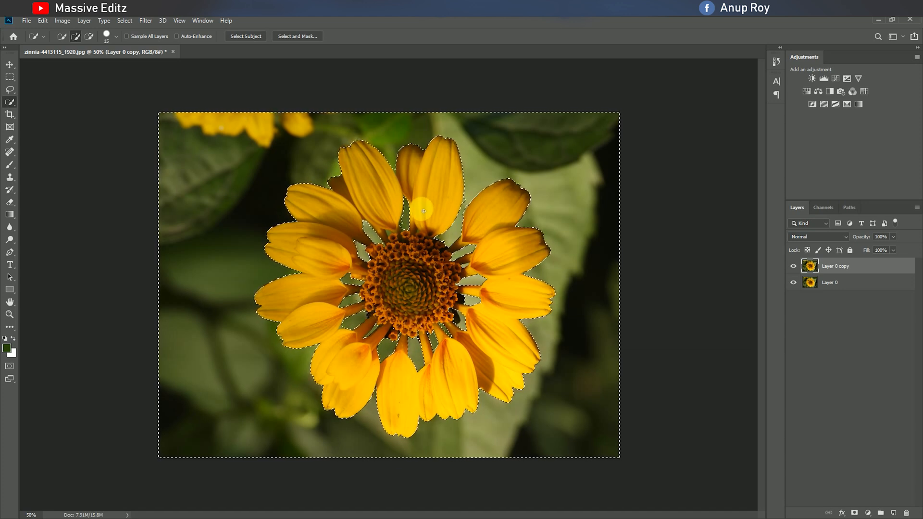
left_click(403, 225)
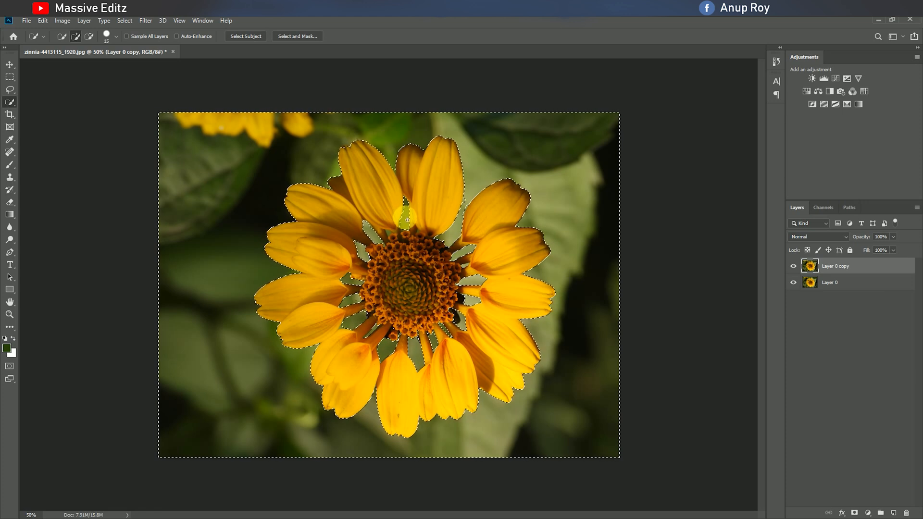
left_click(89, 37)
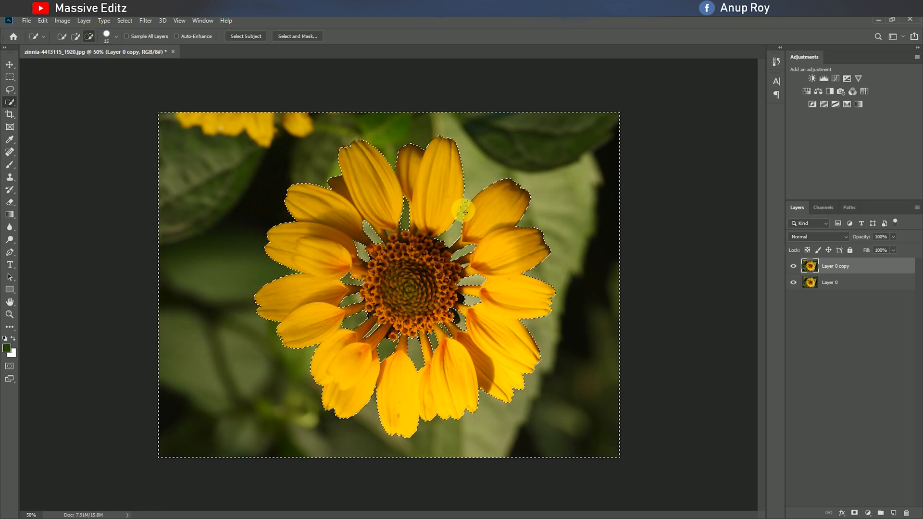
left_click(75, 36)
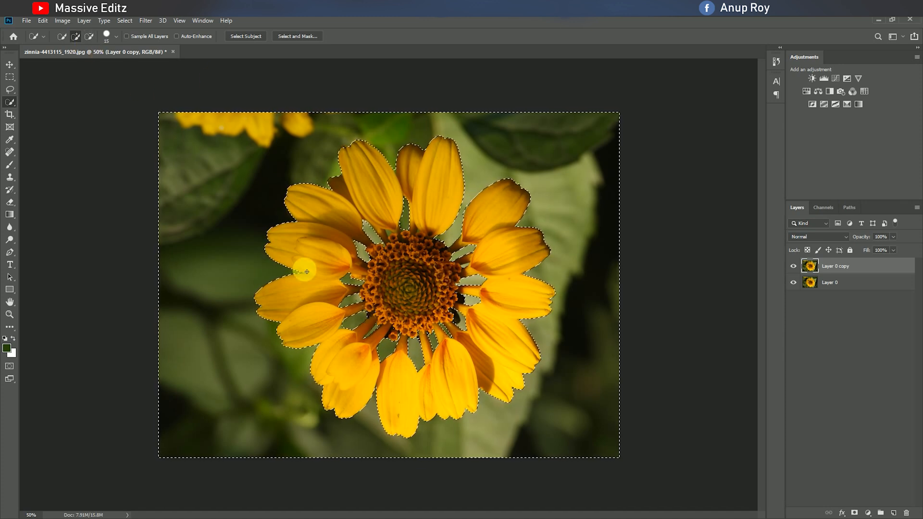
left_click(10, 64)
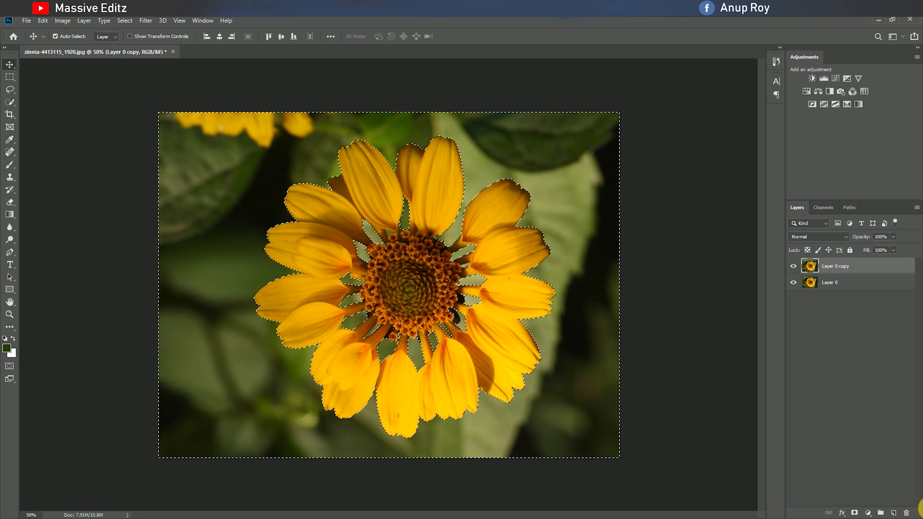
Add a Gradient Map adjustment layer to the selected background using the black-to-white gradient
left_click(867, 512)
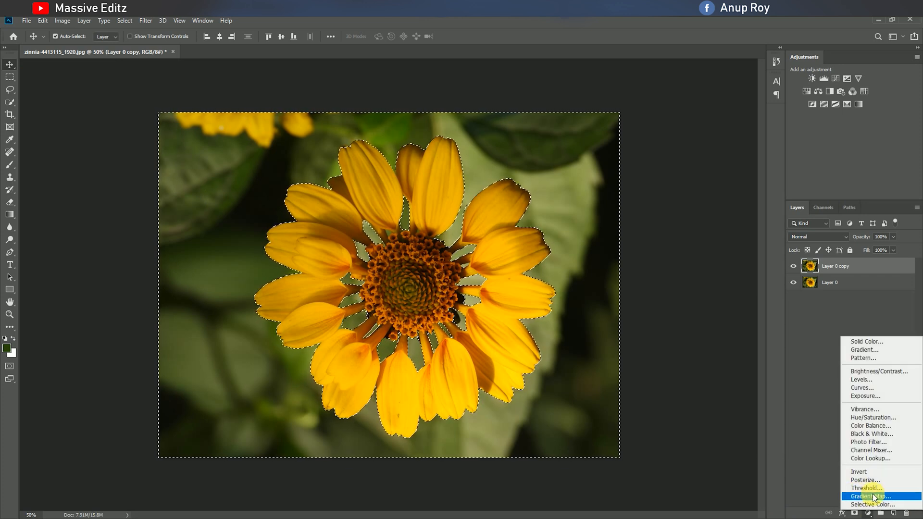
left_click(878, 496)
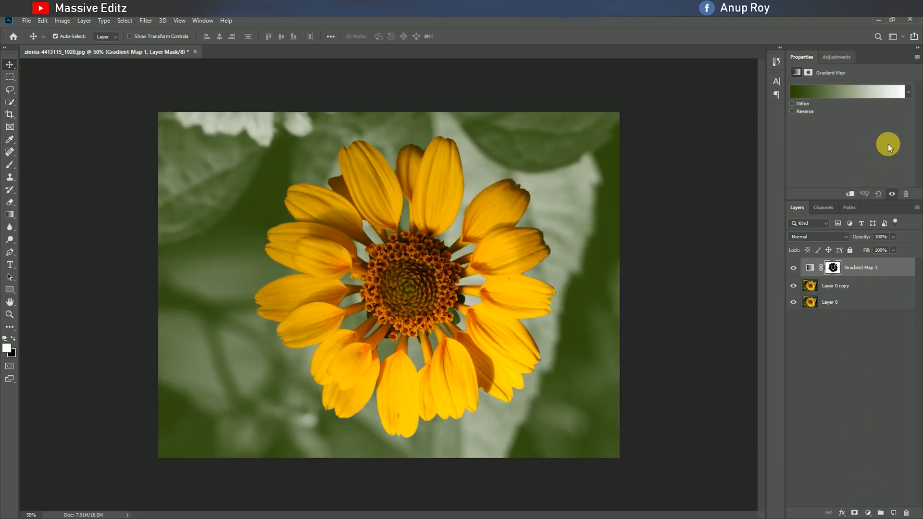
left_click(909, 92)
left_click(832, 112)
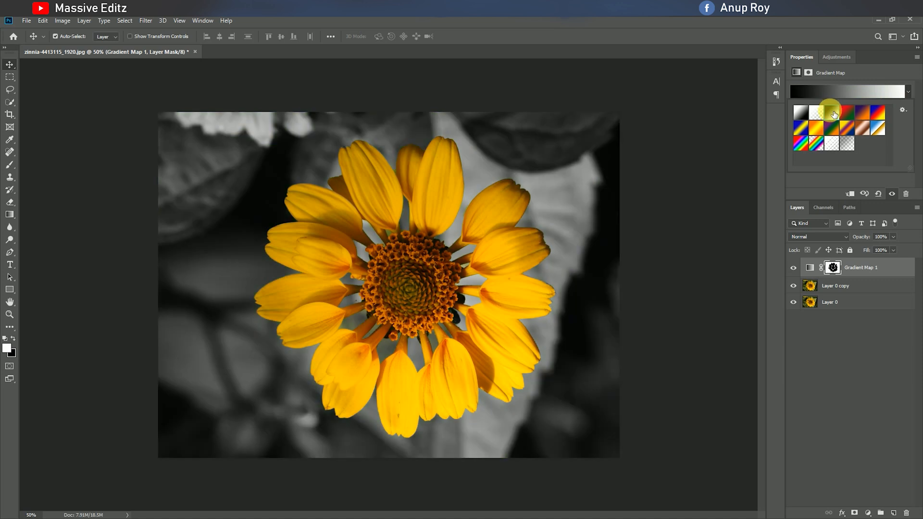
Dock the Properties panel as a collapsed icon beside the layers area and check the gradient map presets there
left_click_drag(800, 56, 774, 118)
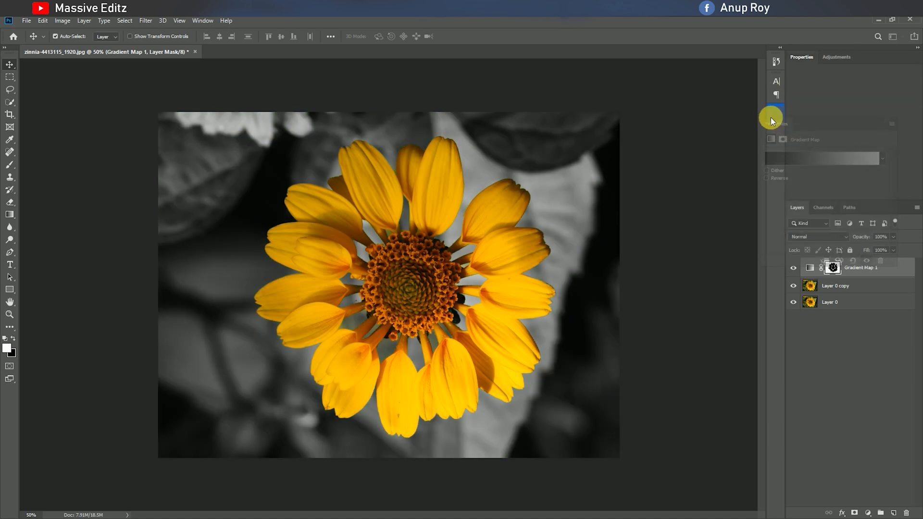
left_click(776, 115)
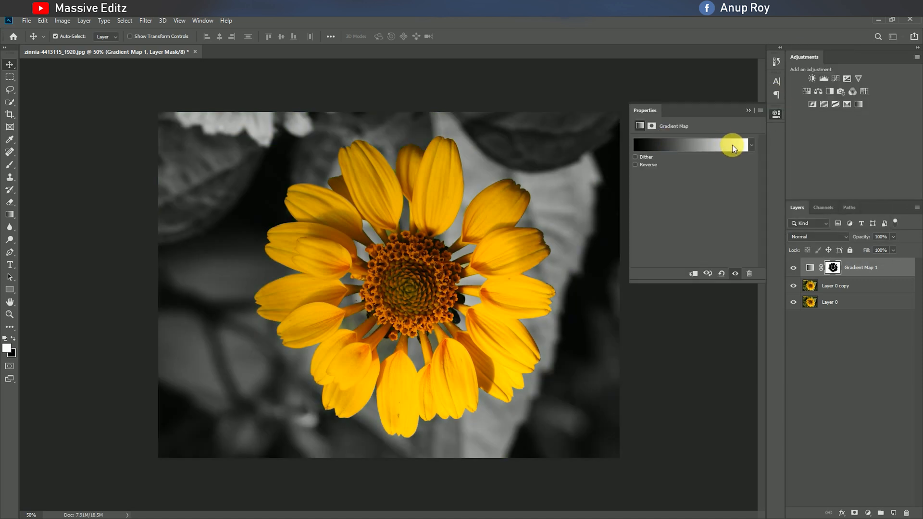
left_click(752, 145)
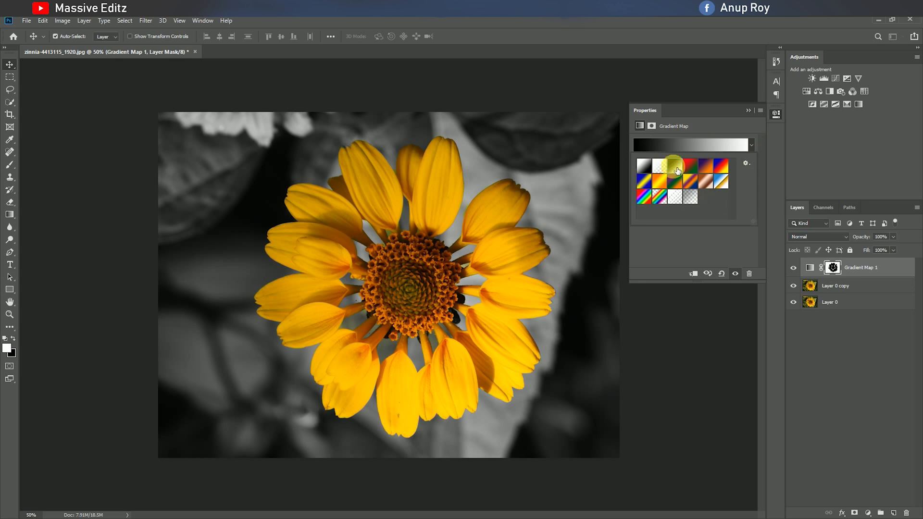
left_click(749, 110)
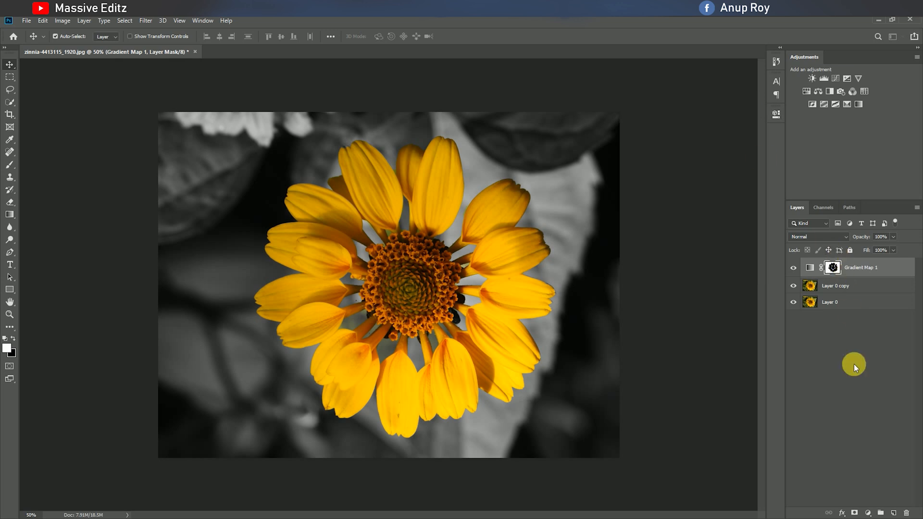
Add a Curves adjustment layer that moves the black point slightly inward and lifts the midtones
left_click(868, 513)
left_click(867, 391)
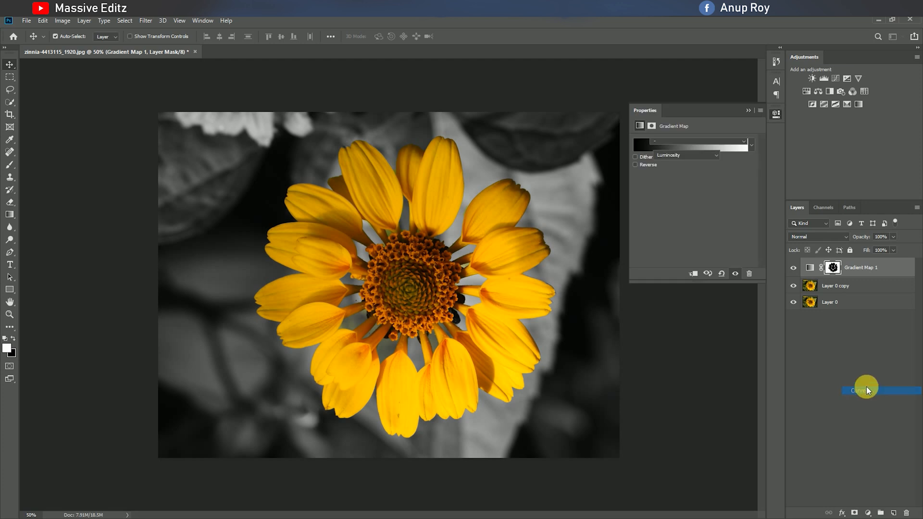
left_click_drag(662, 263, 664, 257)
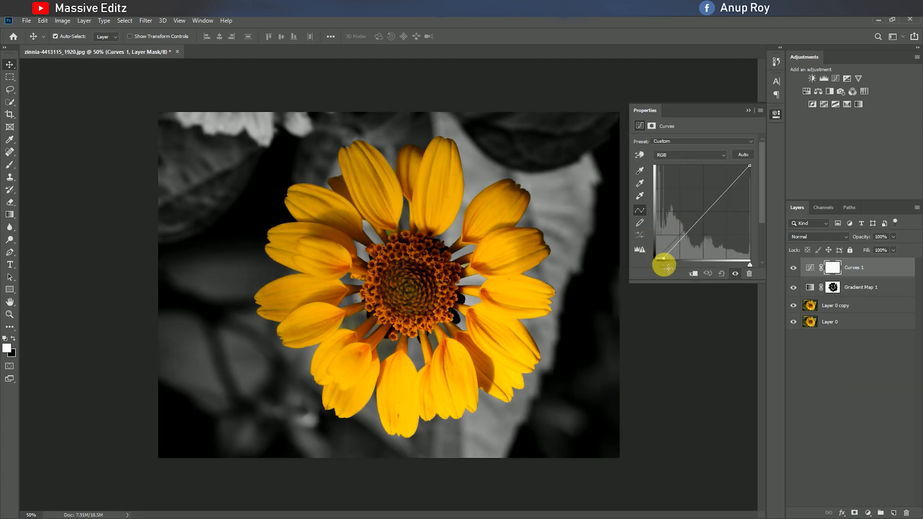
left_click(704, 204)
left_click_drag(704, 205, 712, 205)
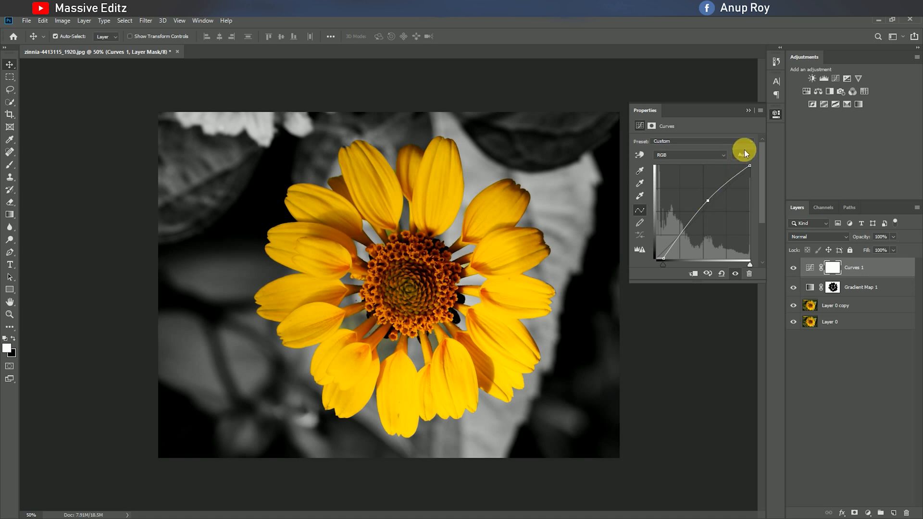
left_click(748, 110)
Add a Levels adjustment layer and shift its input sliders to brighten the petals and deepen the shadows
left_click(871, 515)
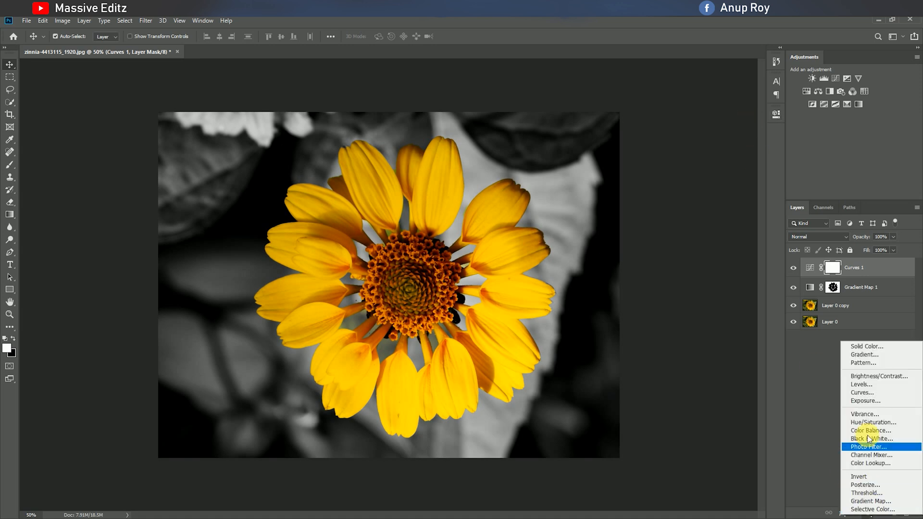
left_click(862, 384)
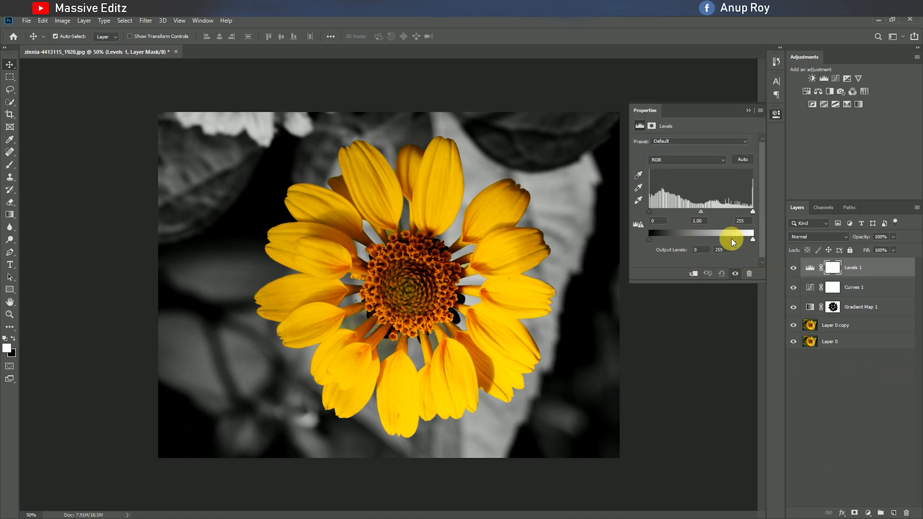
mouse_move(701, 212)
left_mouse_down()
mouse_move(707, 220)
mouse_move(743, 217)
left_mouse_up()
left_click(748, 110)
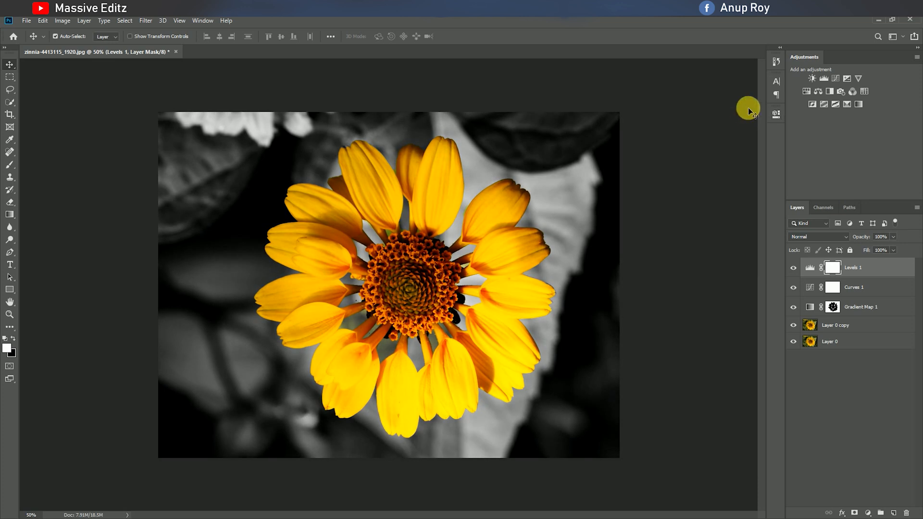
Stamp all visible layers into a new top layer and open it in the Camera Raw Filter
key("ctrl+shift+alt+e")
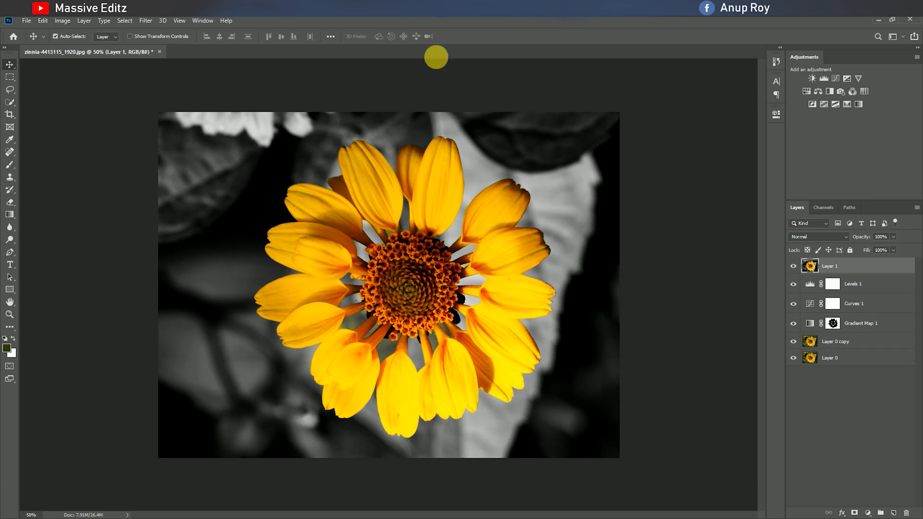
left_click(145, 21)
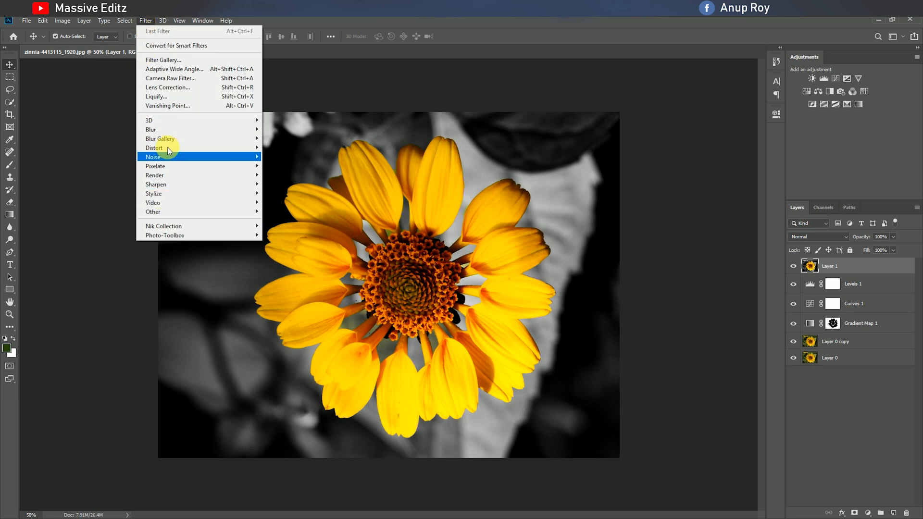
left_click(162, 79)
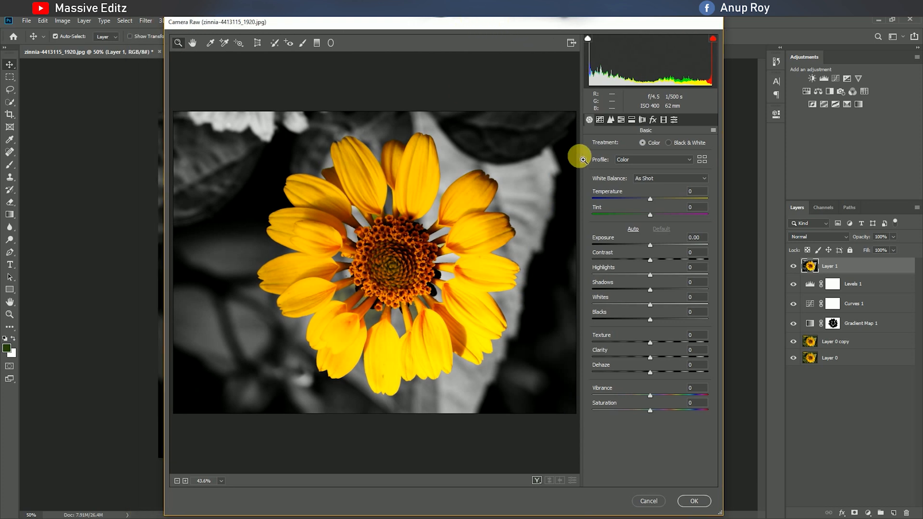
Warm the image slightly and moderately raise its Contrast and Texture in the basic adjustments
left_click_drag(650, 198, 653, 199)
left_click_drag(650, 260, 655, 260)
left_click_drag(651, 343, 666, 342)
left_click_drag(655, 261, 663, 260)
Shape the RGB point tone curve with a shadow and a highlight point, lifting the black point to output 39
left_click(600, 120)
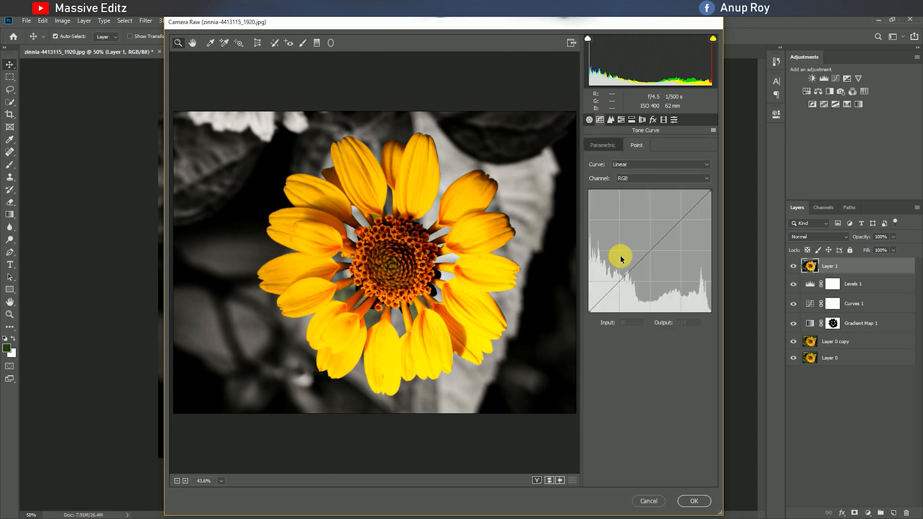
left_click(619, 282)
left_click_drag(594, 315, 590, 296)
left_click(664, 239)
left_click_drag(667, 241, 668, 241)
left_click(591, 296)
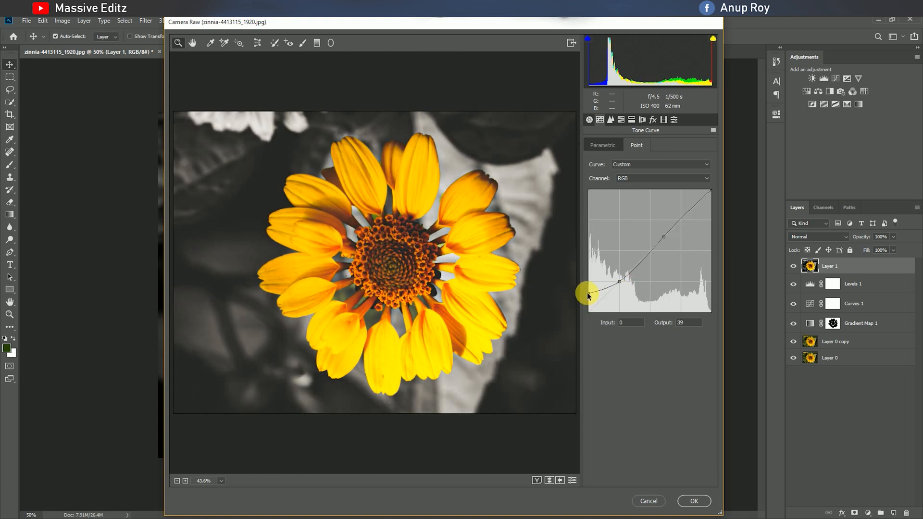
Set the sharpening Amount to 51 and slightly raise the Luminance noise reduction
left_click(610, 120)
left_click_drag(596, 158, 633, 164)
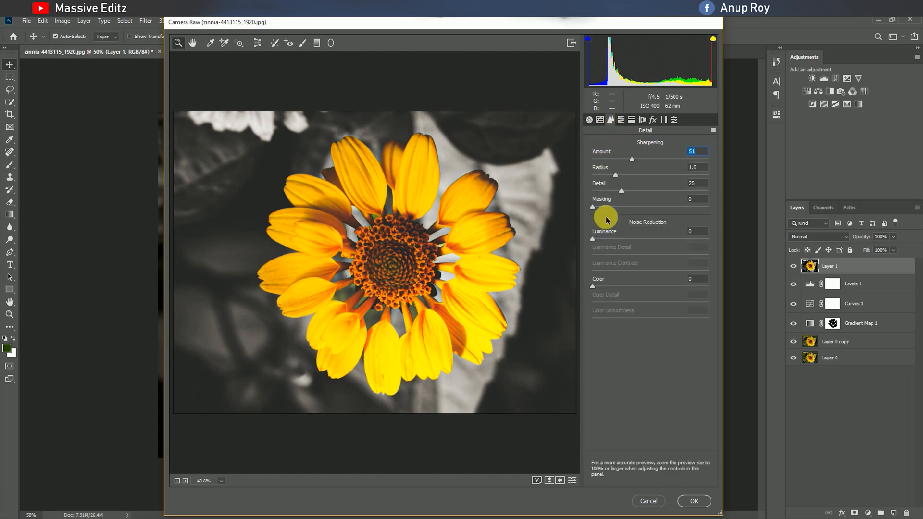
left_click_drag(592, 239, 607, 239)
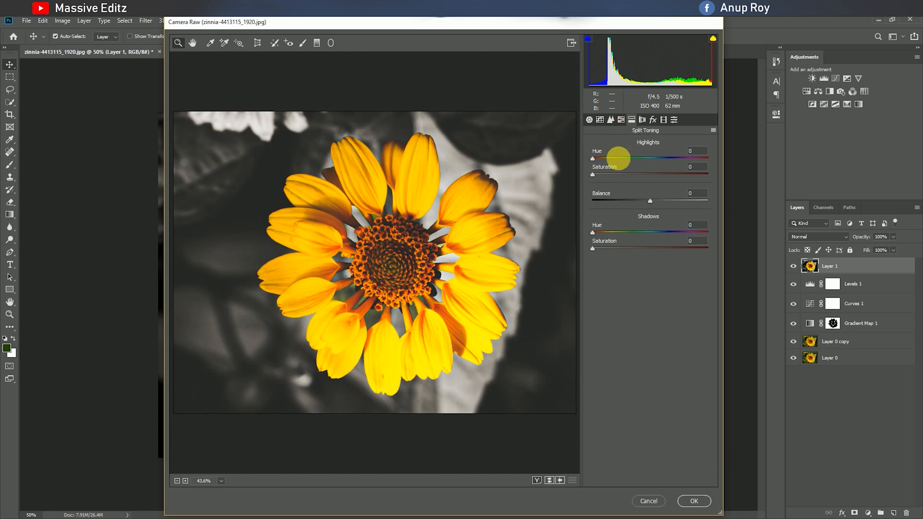
Set the HSL Luminance of Oranges to -16 and of Greens, Aquas and Blues to +100
left_click(621, 119)
left_click_drag(651, 193, 589, 229)
left_click_drag(650, 244, 583, 247)
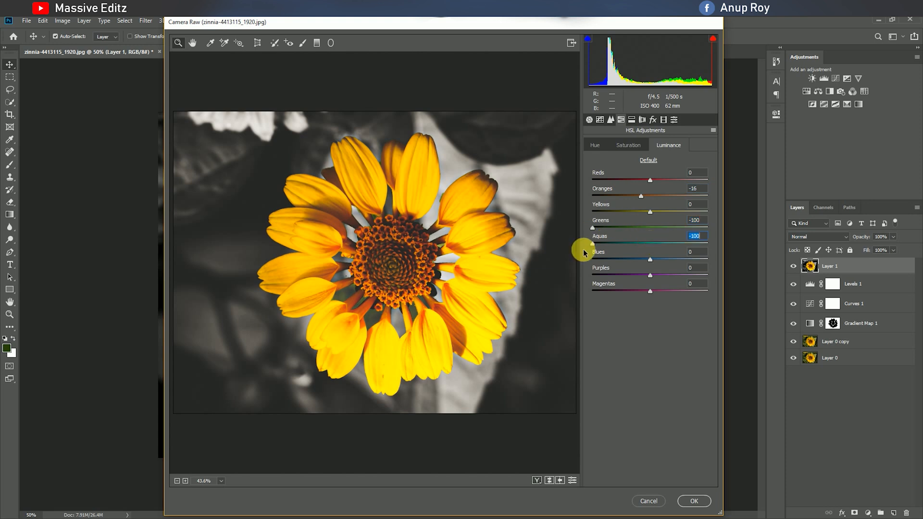
left_click_drag(650, 260, 727, 263)
left_click_drag(593, 243, 752, 239)
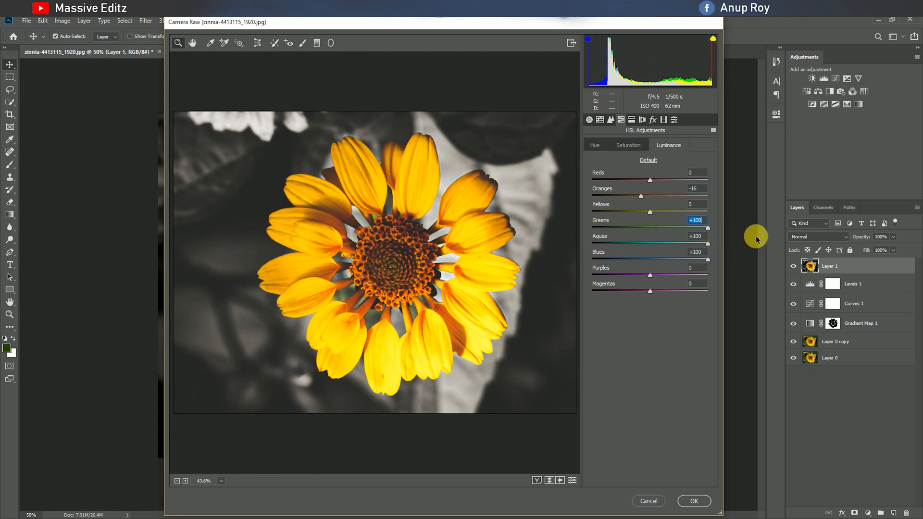
Set the HSL Luminance of Purples to +100 and the Saturation of Yellows to -17 and of Greens, Aquas and Blues to -100
left_click_drag(650, 275, 708, 276)
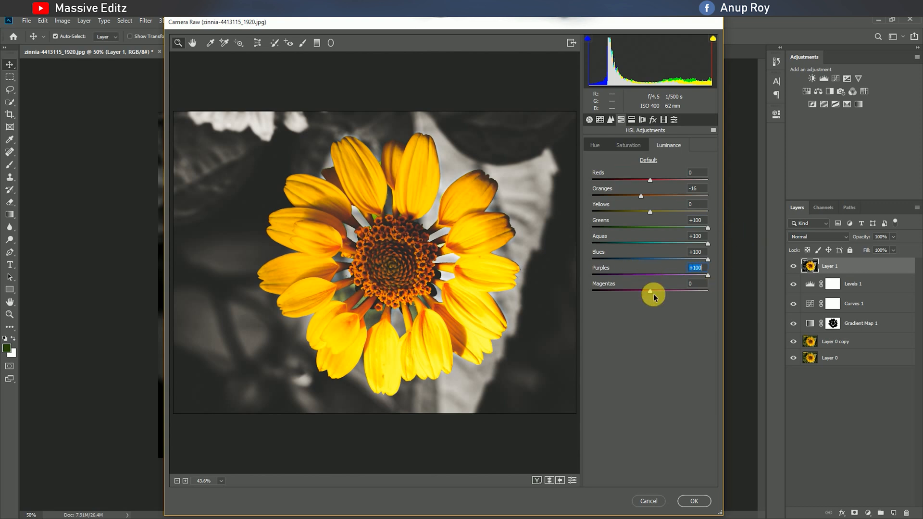
left_click(629, 145)
left_click_drag(654, 218, 579, 243)
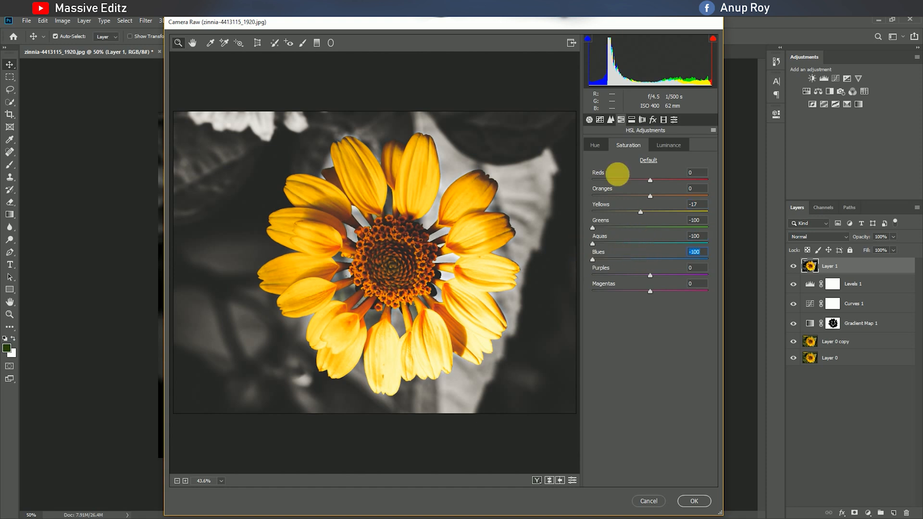
Set the HSL Hue of Greens to -100 and of Oranges to -33
left_click(597, 144)
left_click_drag(649, 227, 589, 226)
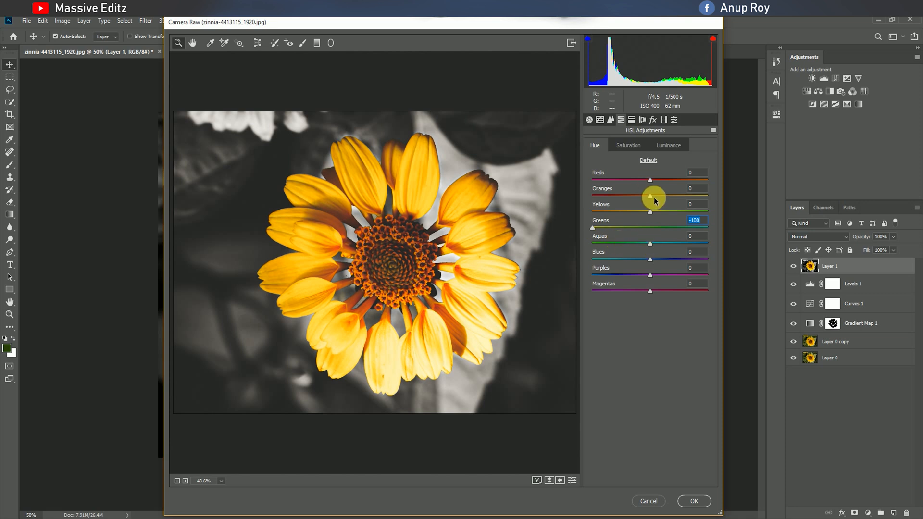
left_click_drag(631, 198, 632, 198)
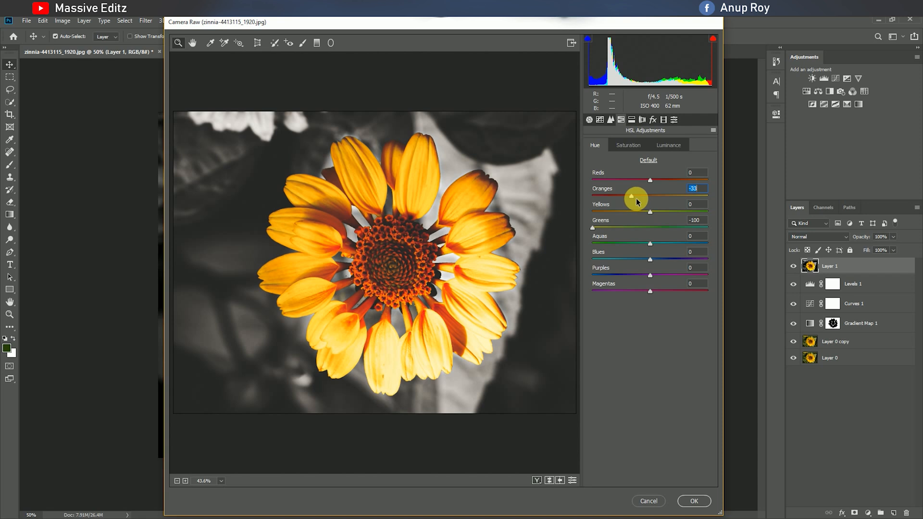
Set the post-crop vignetting Amount to -21, and calibrate Green Primary to Hue +13, Saturation -14 and Blue Primary Saturation to +23
left_click(652, 120)
left_click_drag(666, 245, 637, 245)
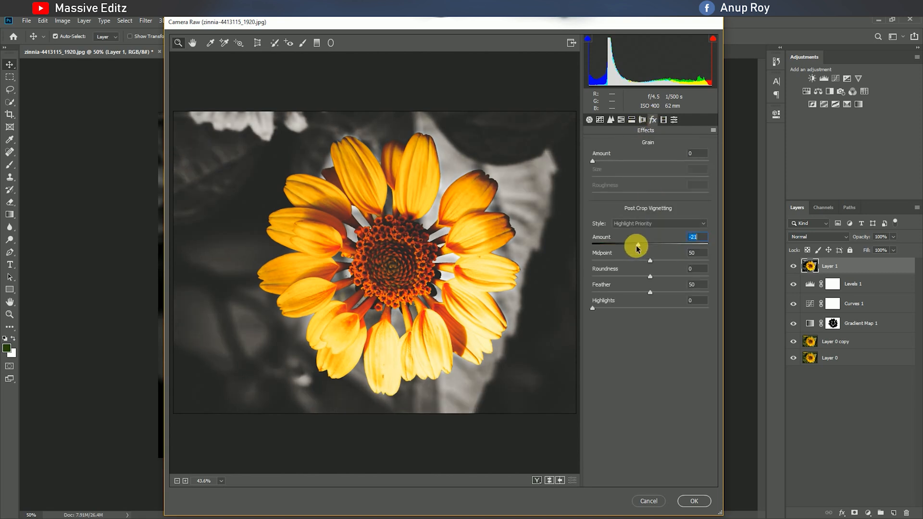
left_click(664, 120)
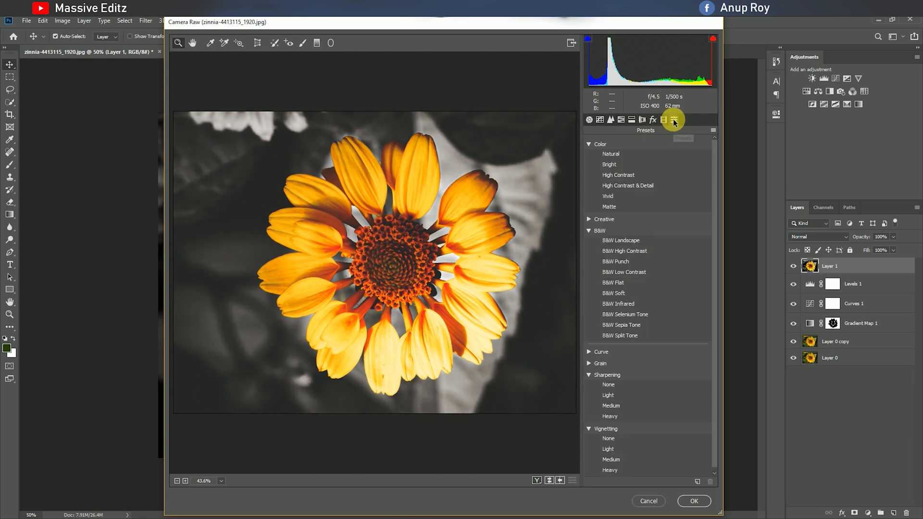
left_click_drag(650, 260, 658, 262)
mouse_move(649, 277)
left_mouse_down()
mouse_move(615, 276)
mouse_move(641, 276)
left_mouse_up()
mouse_move(651, 315)
left_mouse_down()
mouse_move(596, 316)
mouse_move(664, 320)
left_mouse_up()
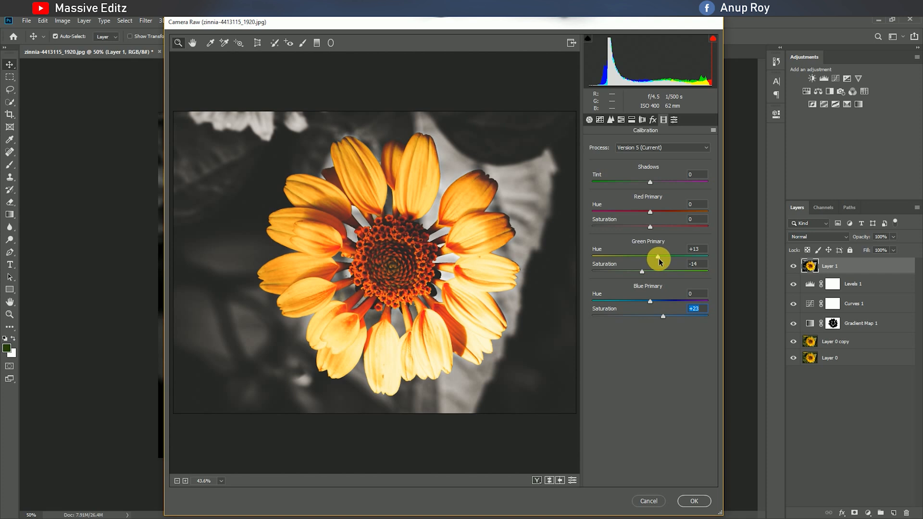
Load the Matte color preset and set the HSL Hue of Oranges to -20
left_click(674, 120)
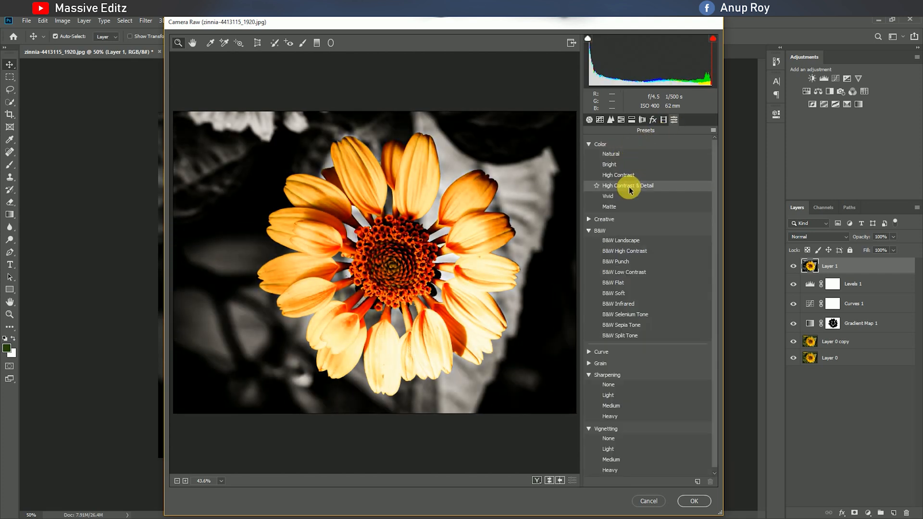
left_click(627, 207)
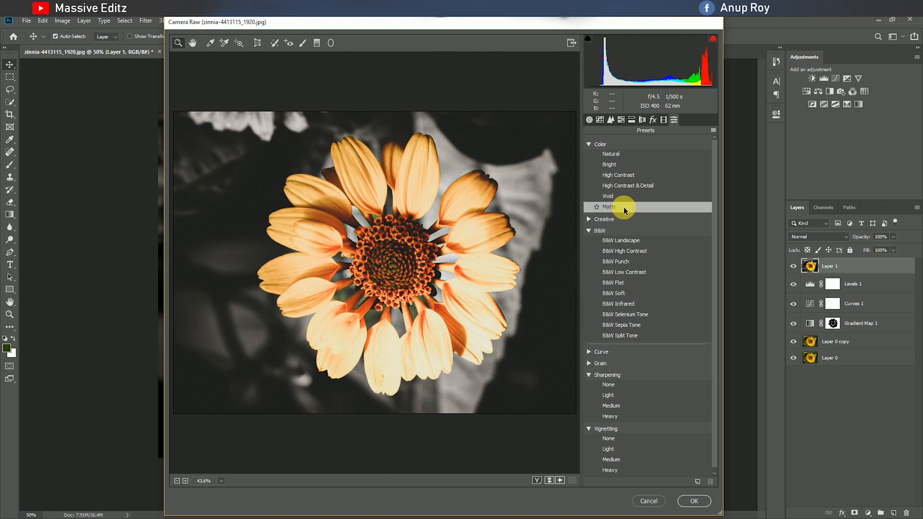
left_click(601, 120)
left_click(611, 120)
left_click(621, 121)
left_click_drag(650, 196, 653, 196)
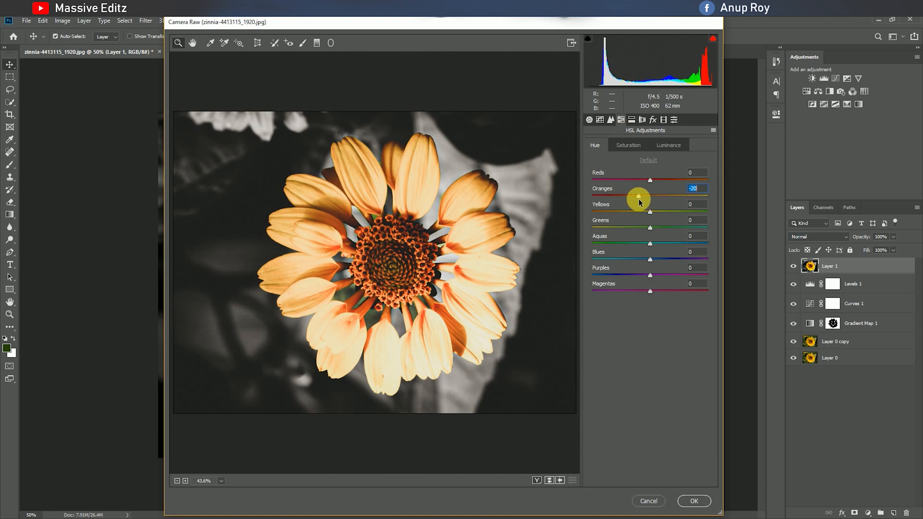
Set the calibration Green Primary Hue to +10 and Red Primary Hue to +1, and apply the Camera Raw Filter
left_click(664, 120)
mouse_move(664, 258)
left_mouse_down()
mouse_move(628, 255)
mouse_move(666, 264)
mouse_move(653, 264)
mouse_move(650, 253)
left_mouse_up()
mouse_move(650, 212)
left_mouse_down()
mouse_move(672, 212)
mouse_move(651, 223)
left_mouse_up()
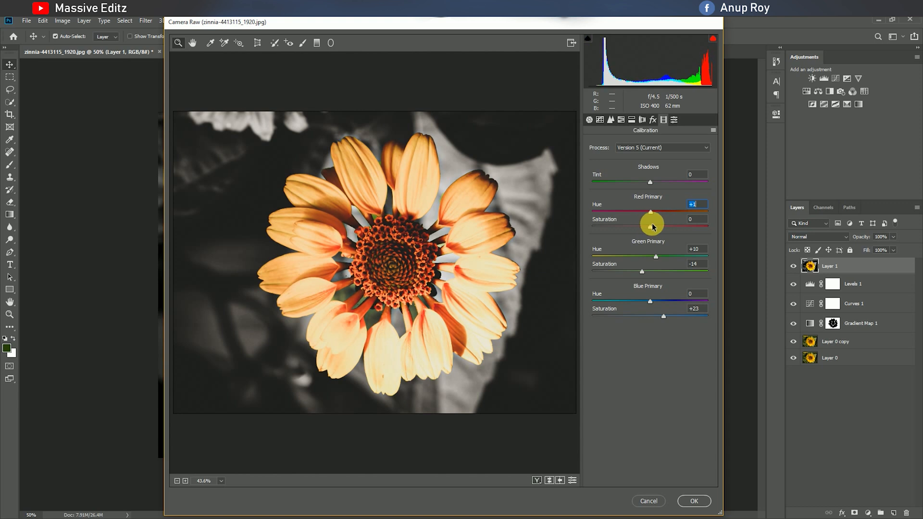
left_click(694, 501)
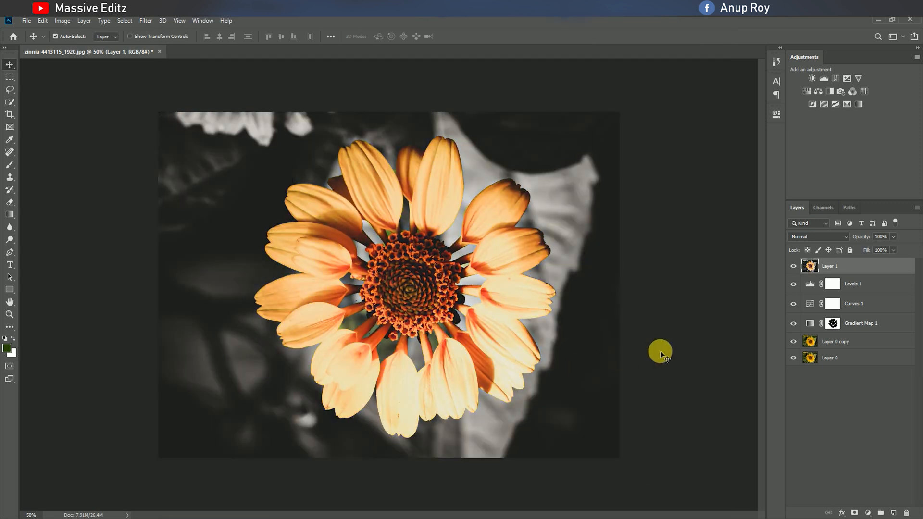
Hide the three adjustment layers and Layer 0 copy, and toggle Layer 1's visibility to compare the edit with the original
left_click_drag(790, 283, 793, 332)
left_click(793, 343)
left_click(794, 266)
left_click(793, 265)
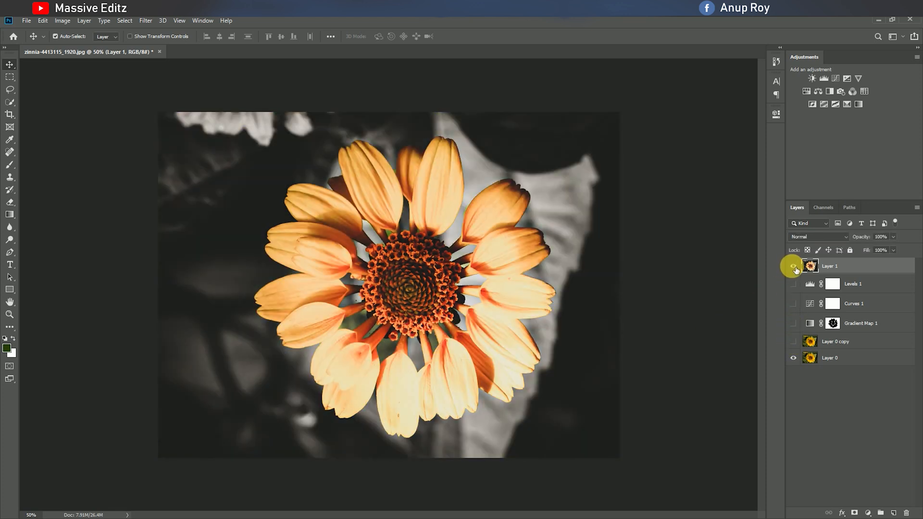